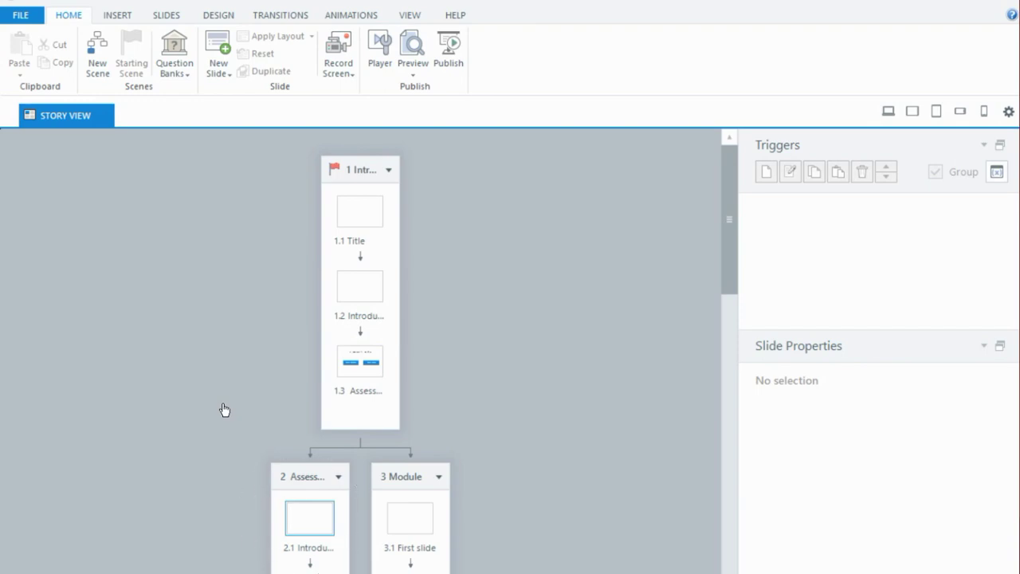
Step: Examine the course flow in the story view, from the introduction scene through the first assessment, module, final assessment and end scenes
key("Up")
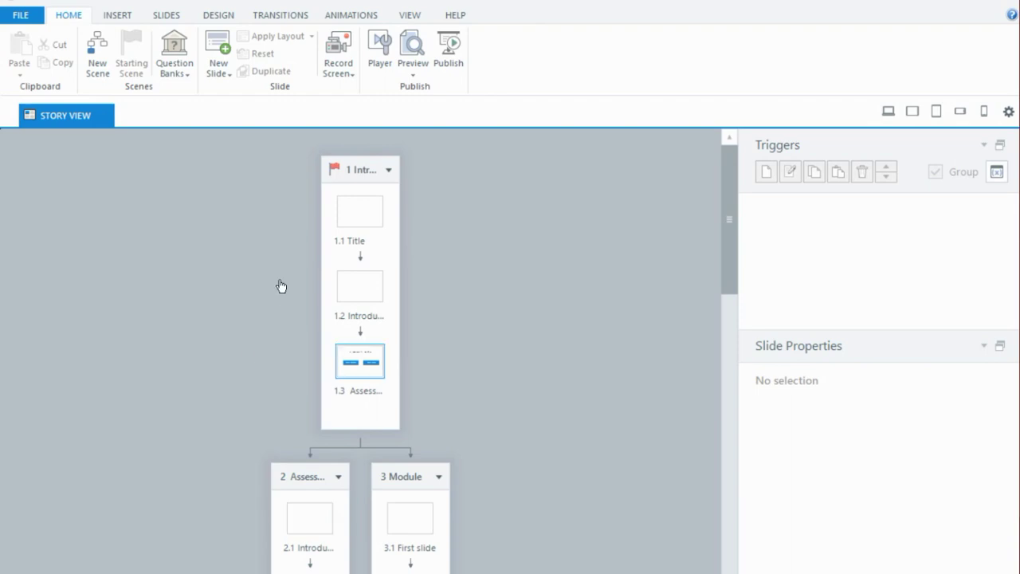
key("Down")
left_click(334, 394)
scroll(564, 151, "down", 1)
scroll(564, 161, "down", 5)
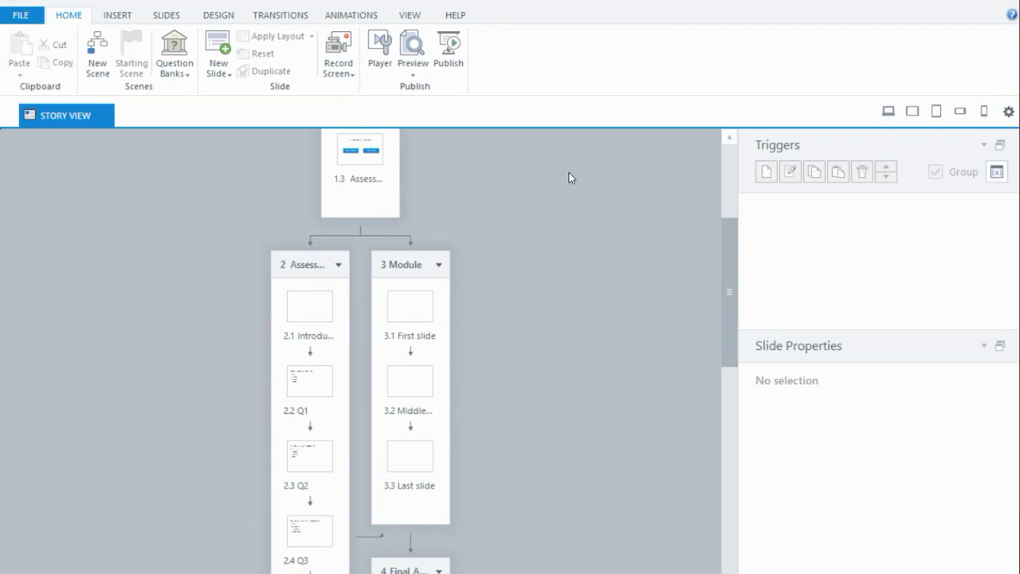
scroll(568, 177, "down", 3)
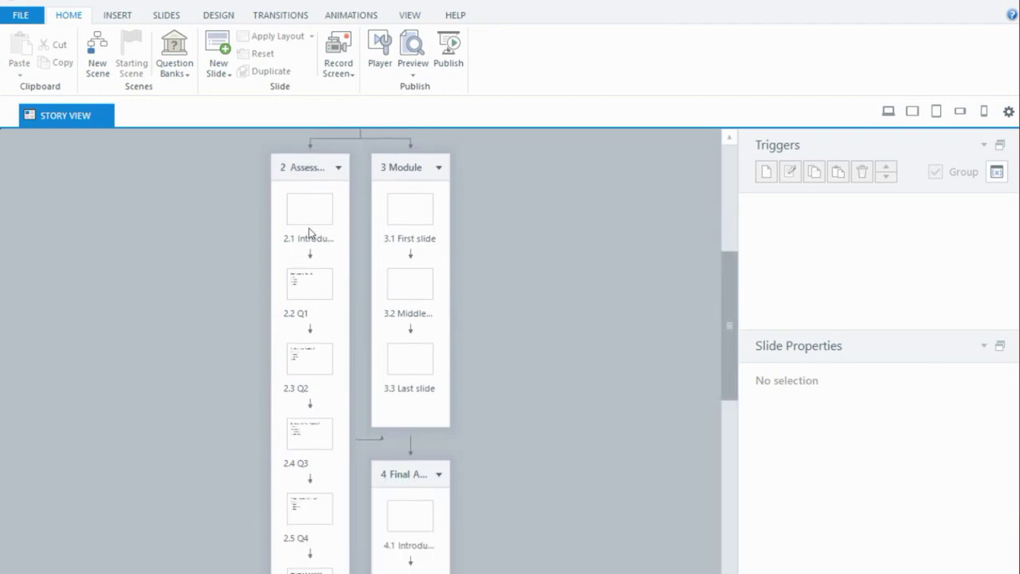
scroll(560, 227, "down", 5)
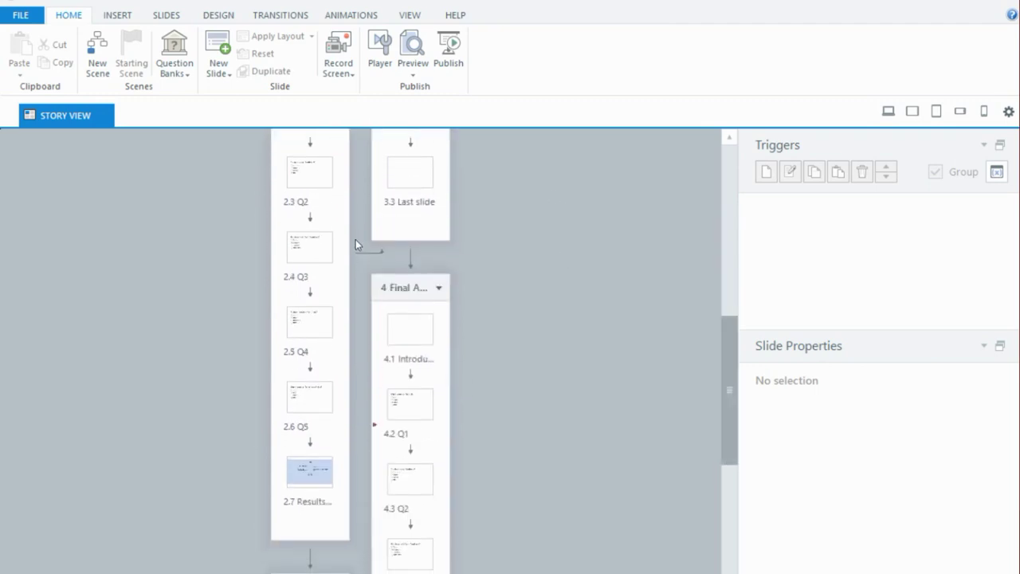
scroll(564, 251, "down", 6)
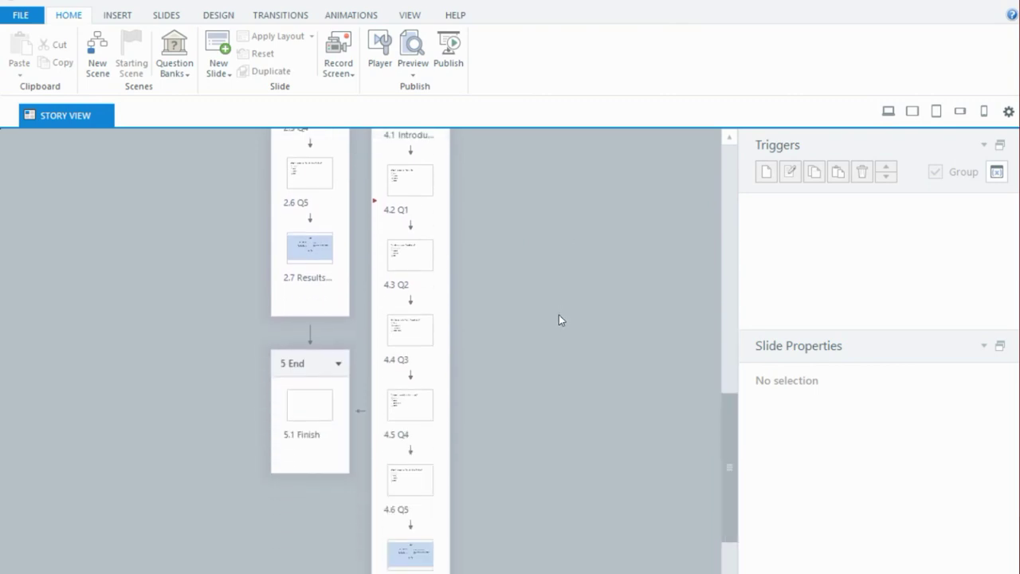
scroll(560, 317, "up", 8)
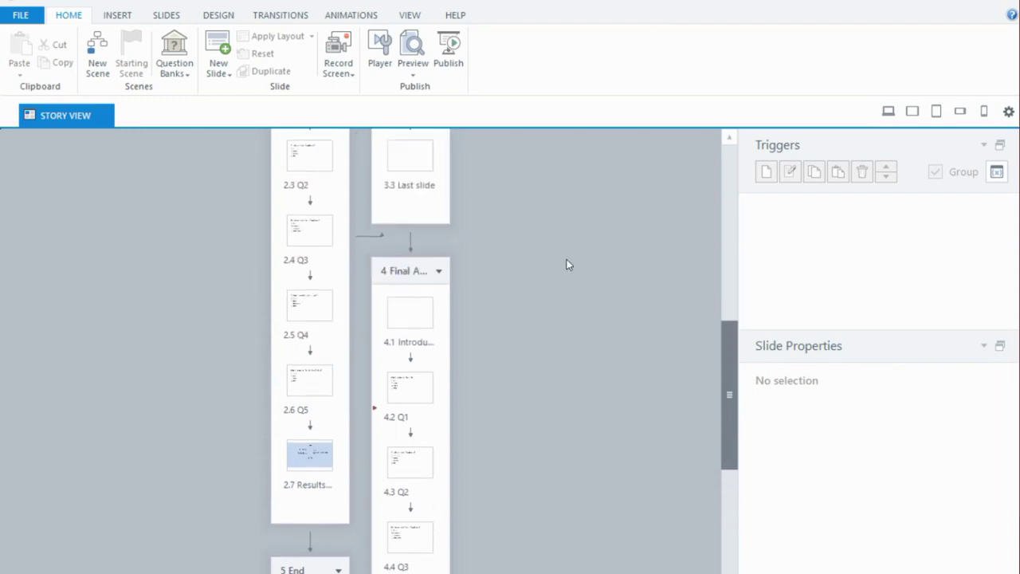
scroll(569, 223, "up", 7)
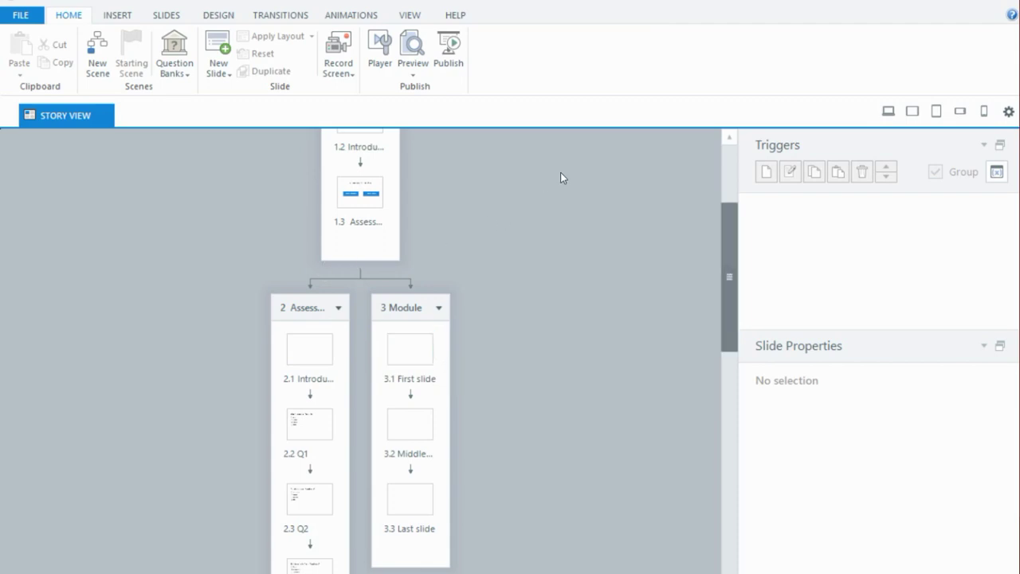
scroll(561, 179, "down", 2)
scroll(560, 208, "down", 4)
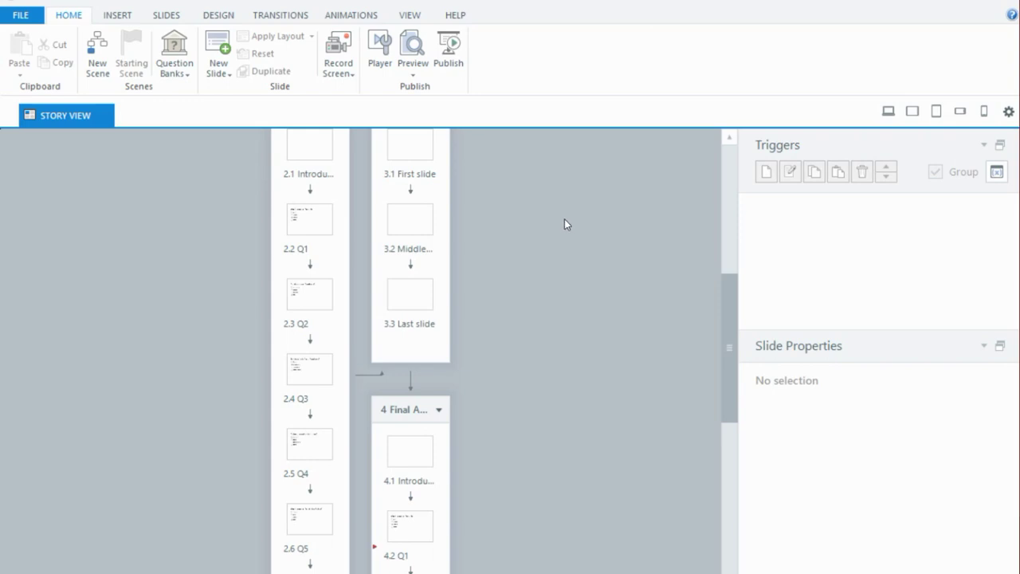
scroll(564, 224, "down", 3)
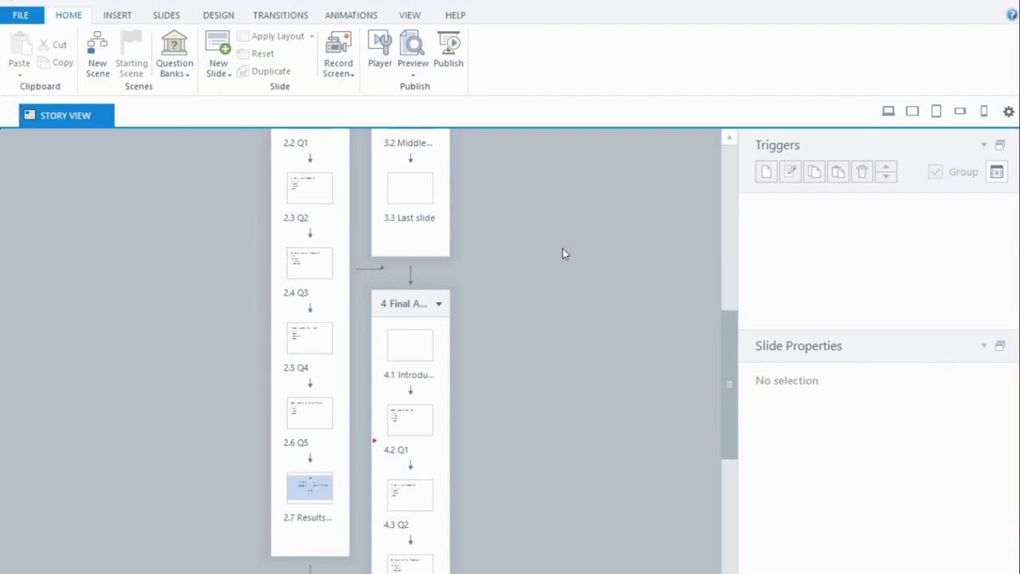
scroll(563, 254, "up", 5)
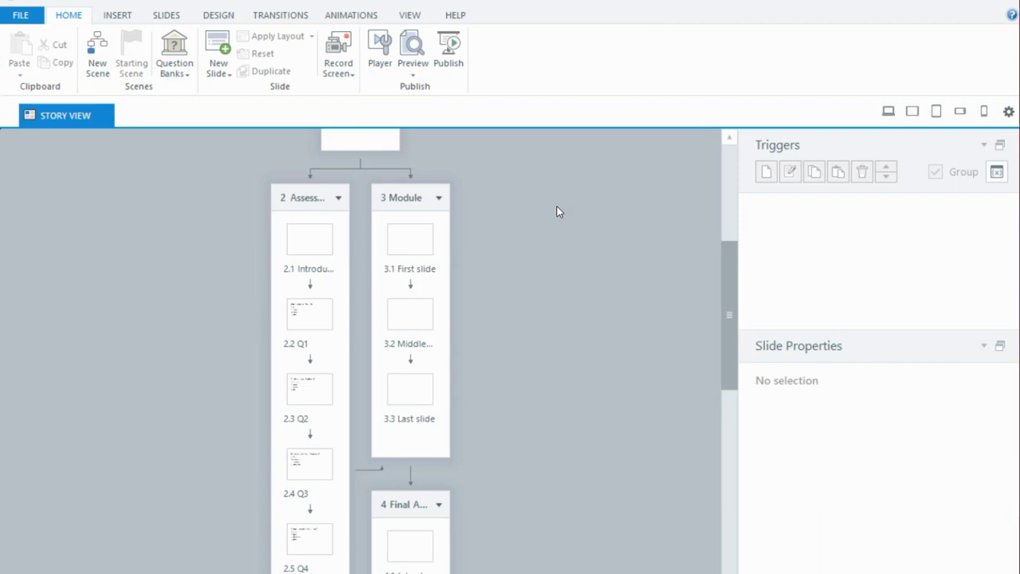
scroll(563, 214, "up", 1)
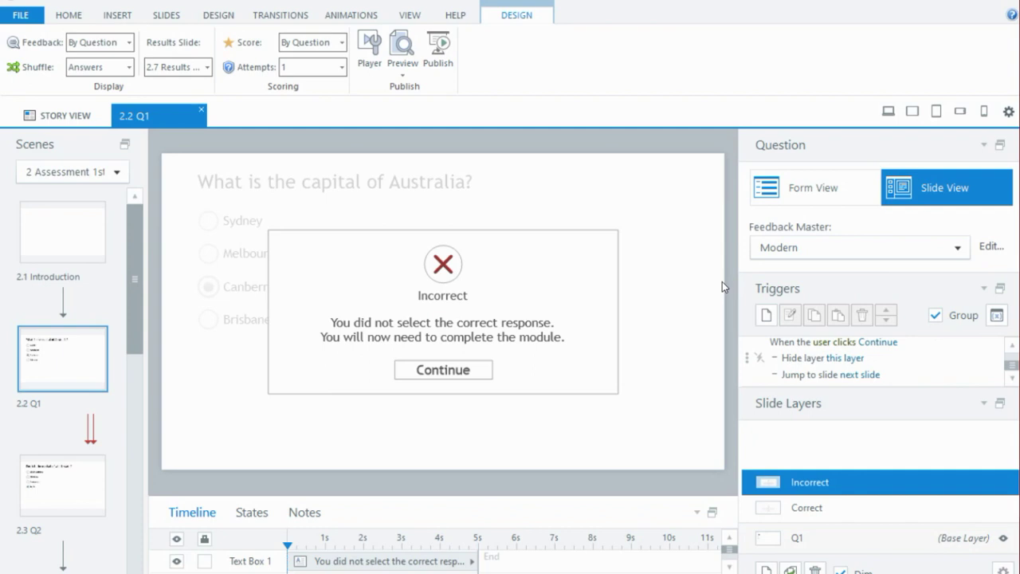
Step: On the Incorrect layer of slide 2.2 Q1, delete the Continue button's Hide layer trigger and make the button jump to slide 3.1 First slide
key("Tab")
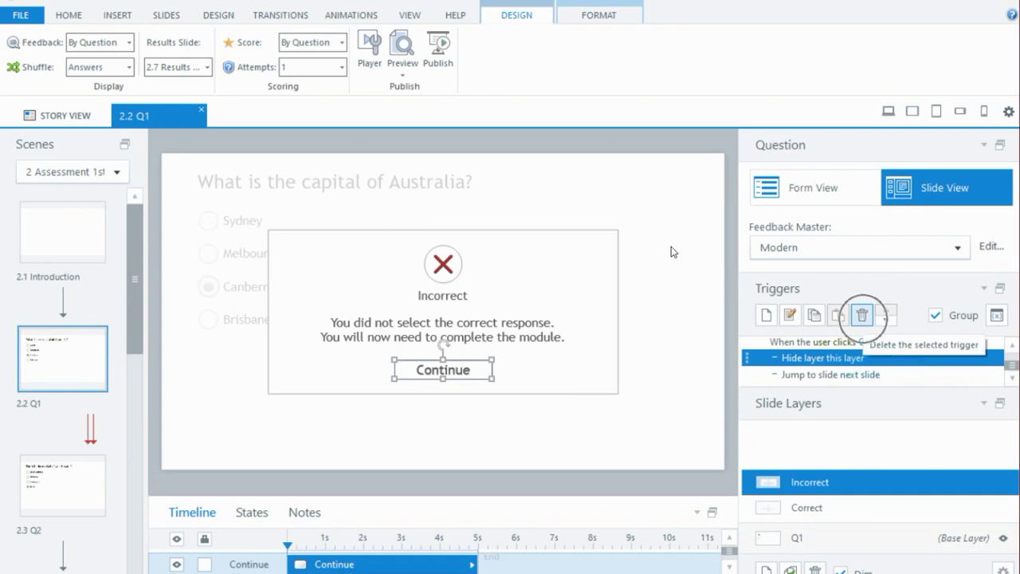
left_click(862, 315)
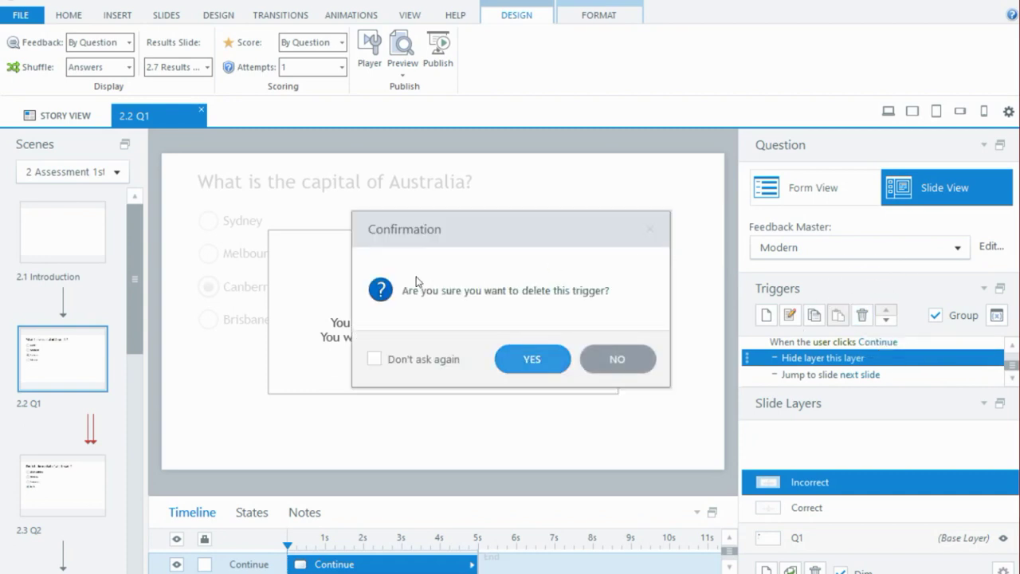
key("Return")
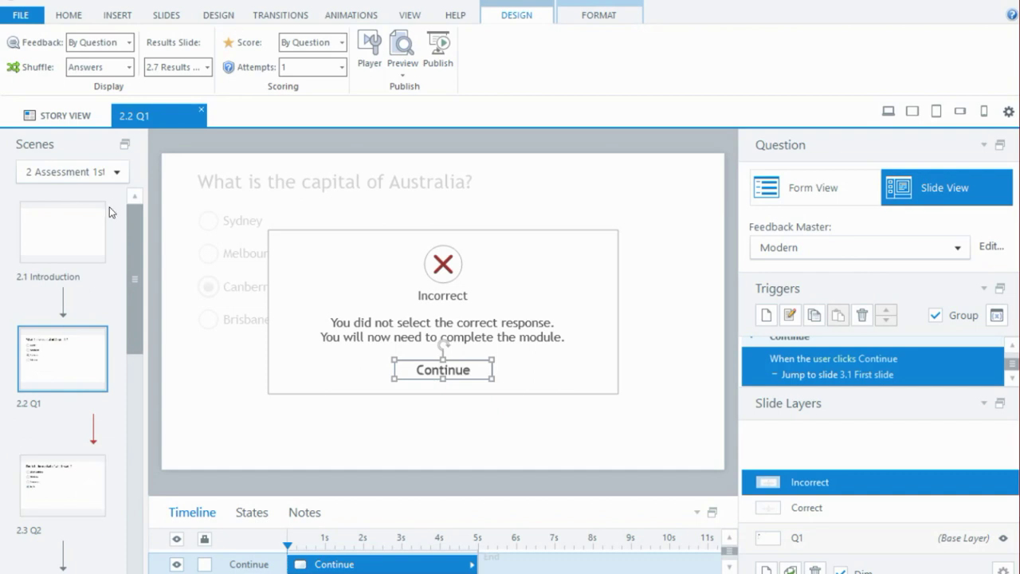
Step: Inspect the triggers and layers of slide 2.7 Results Slide, and review how scenes 2, 3 and 4 connect in the story view
scroll(92, 236, "down", 2)
scroll(92, 236, "down", 7)
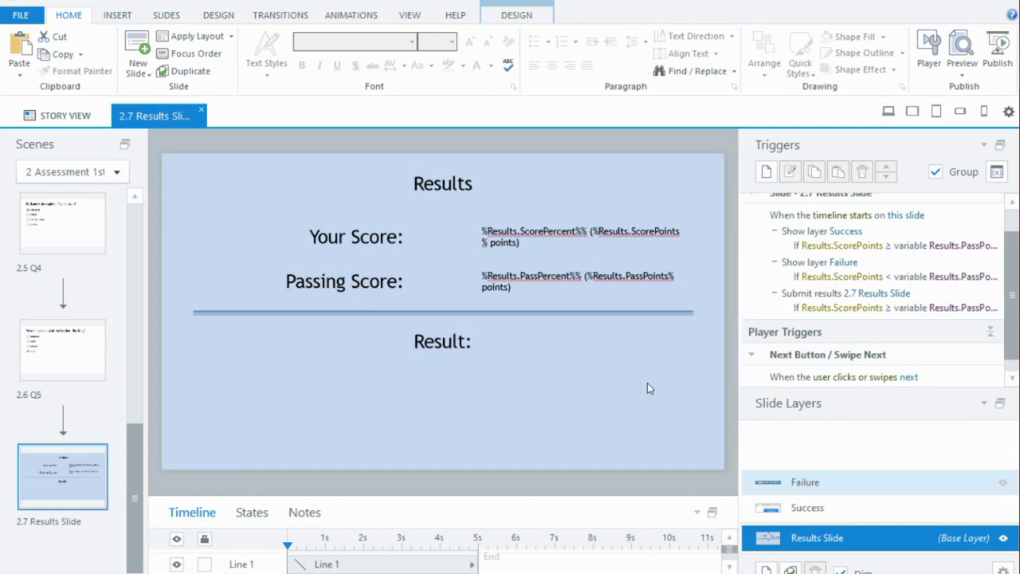
left_click(79, 115)
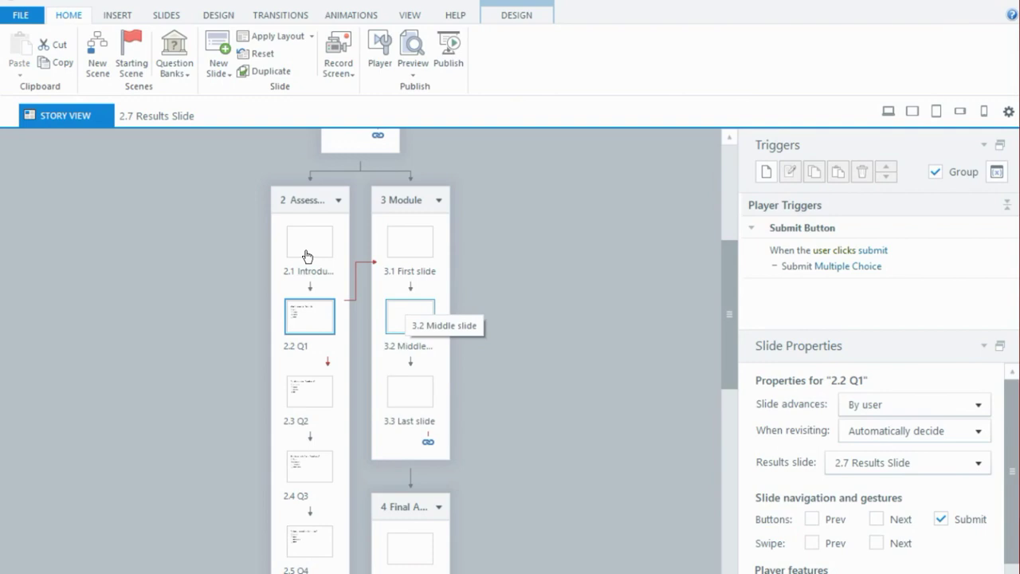
scroll(307, 256, "down", 5)
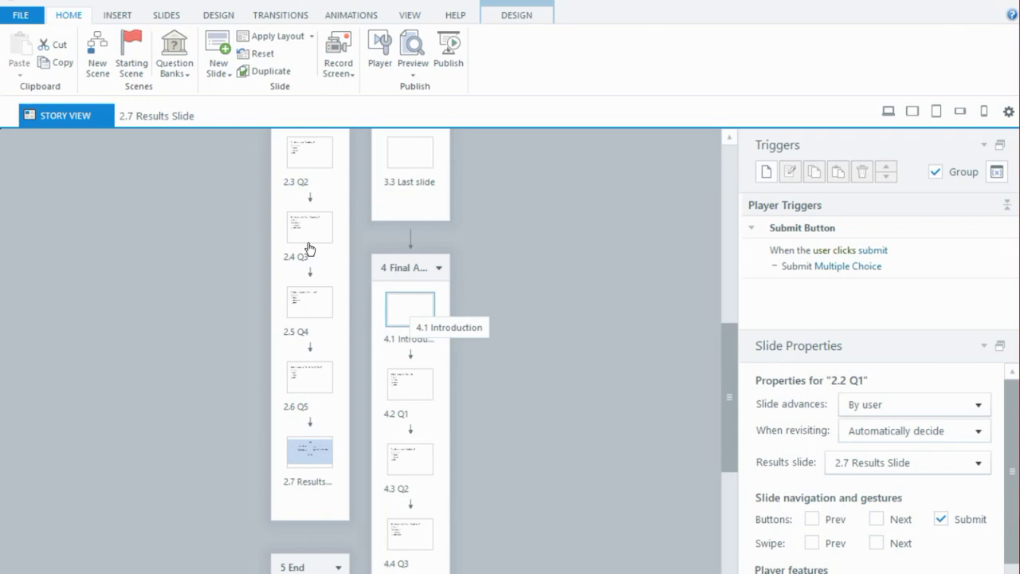
scroll(310, 250, "up", 5)
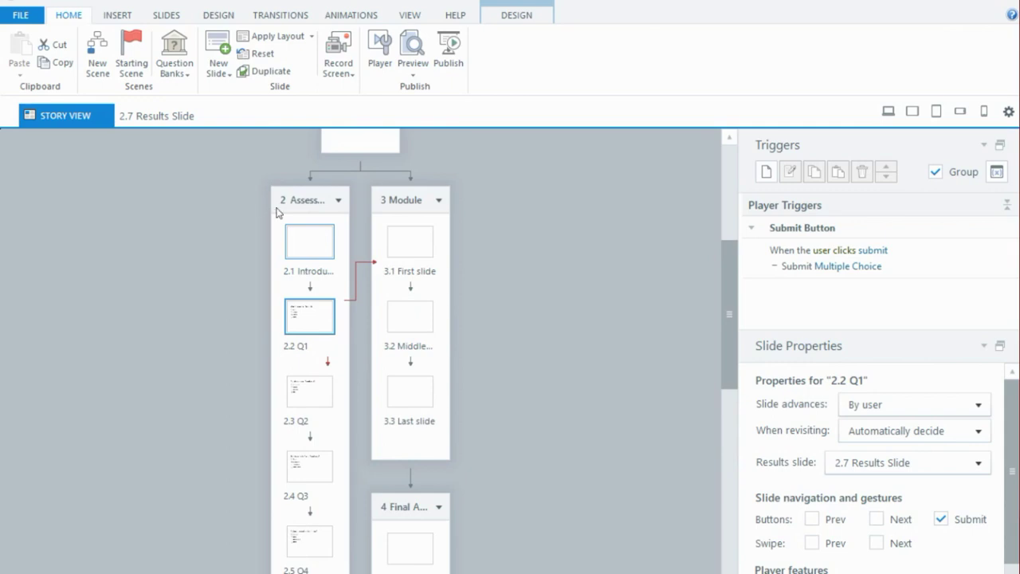
scroll(287, 219, "down", 5)
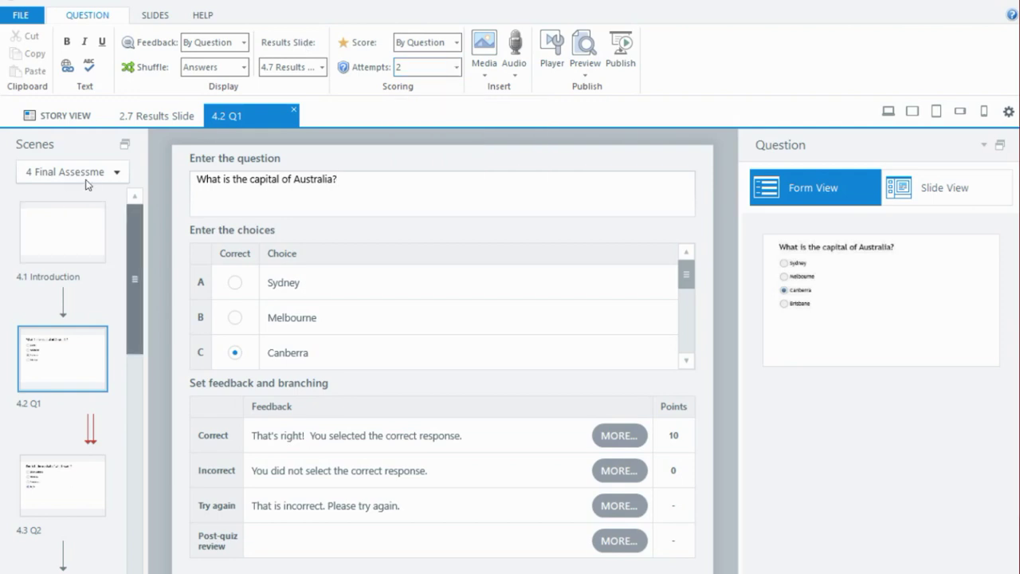
Step: On the Failure layer of slide 4.7 Results Slide, set the Retry Quiz button's Reset results trigger to reset only incorrect questions
scroll(89, 231, "down", 5)
scroll(89, 305, "down", 2)
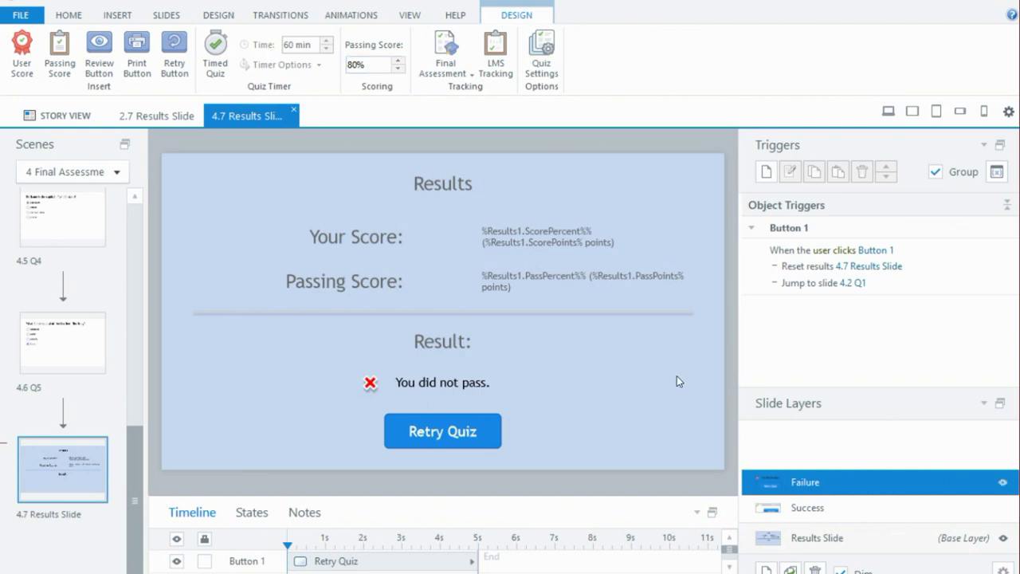
left_click(713, 205)
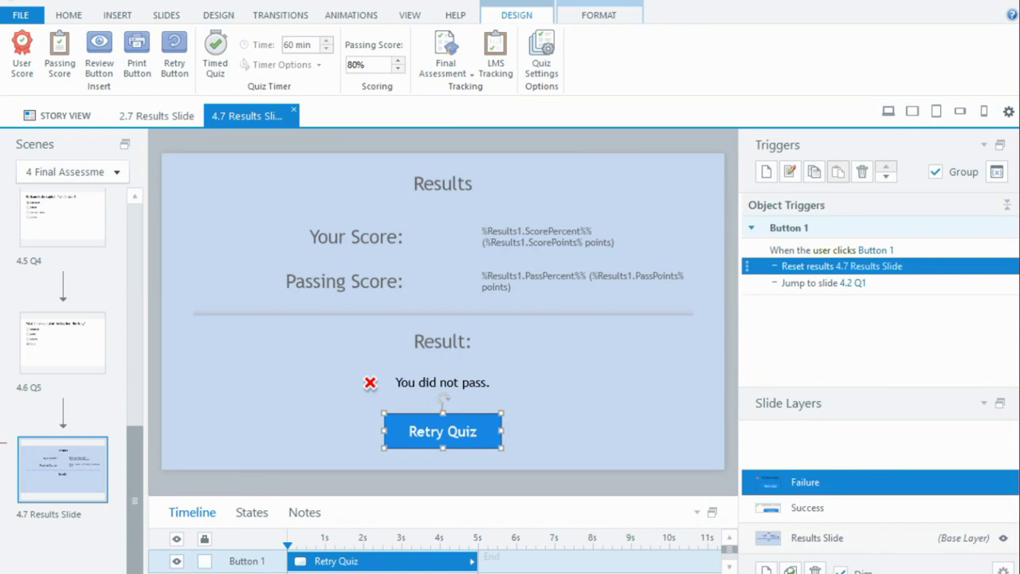
double_click(842, 266)
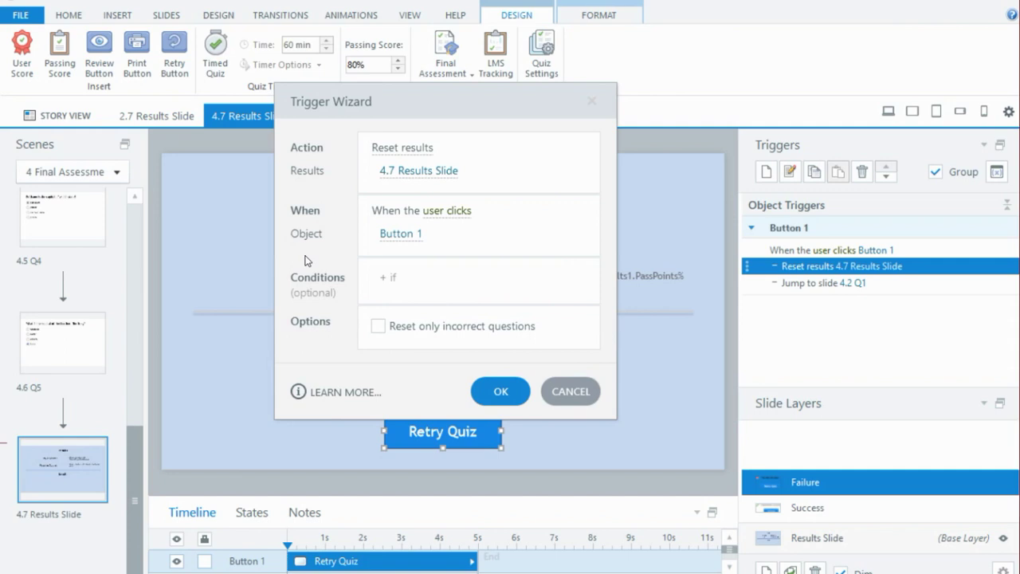
left_click(378, 326)
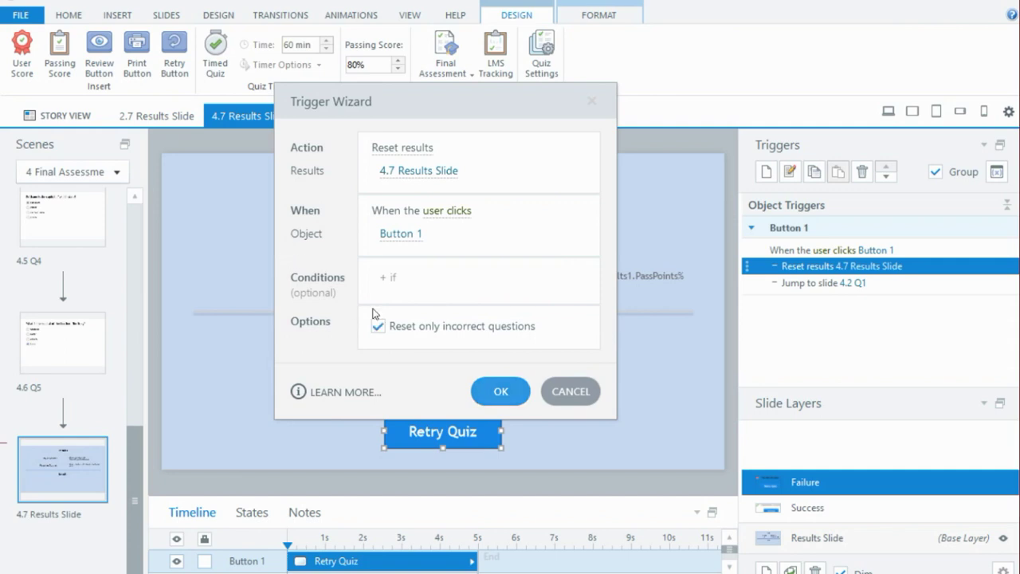
key("Return")
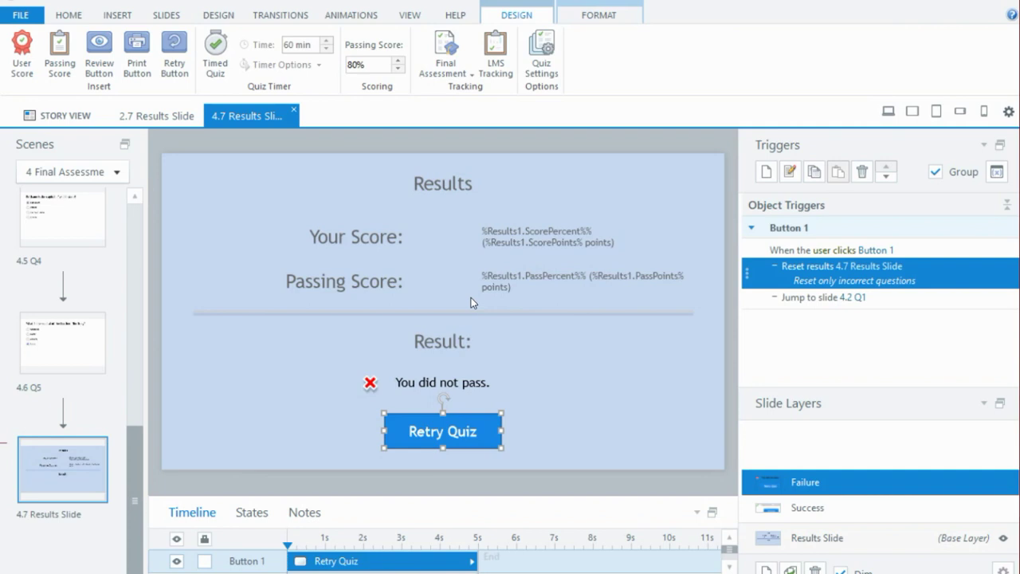
Step: Review the scene flow in the story view, examining the branching from slides 2.7 Results Slide and 4.7 Results Slide
left_click(55, 115)
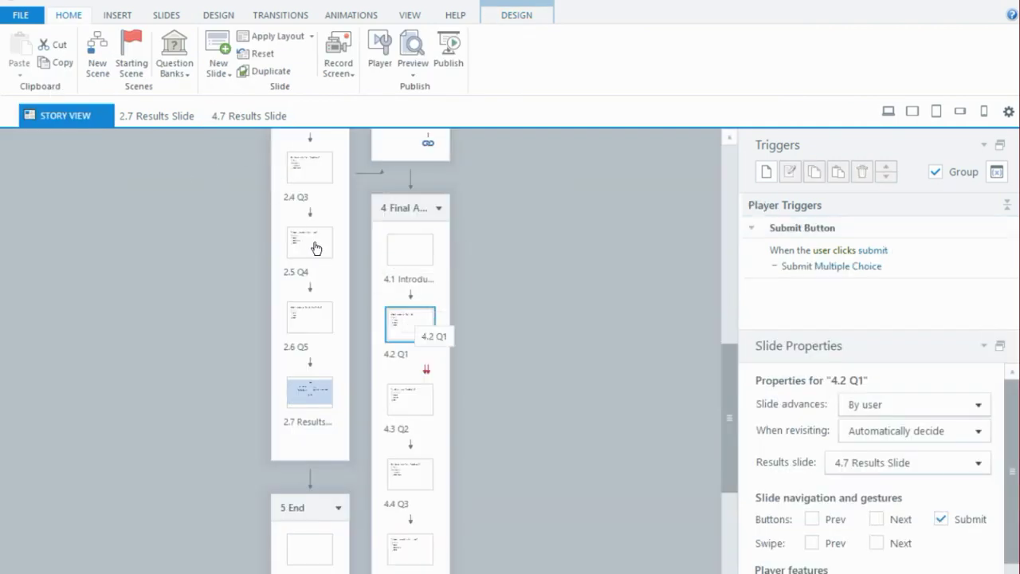
scroll(241, 173, "down", 3)
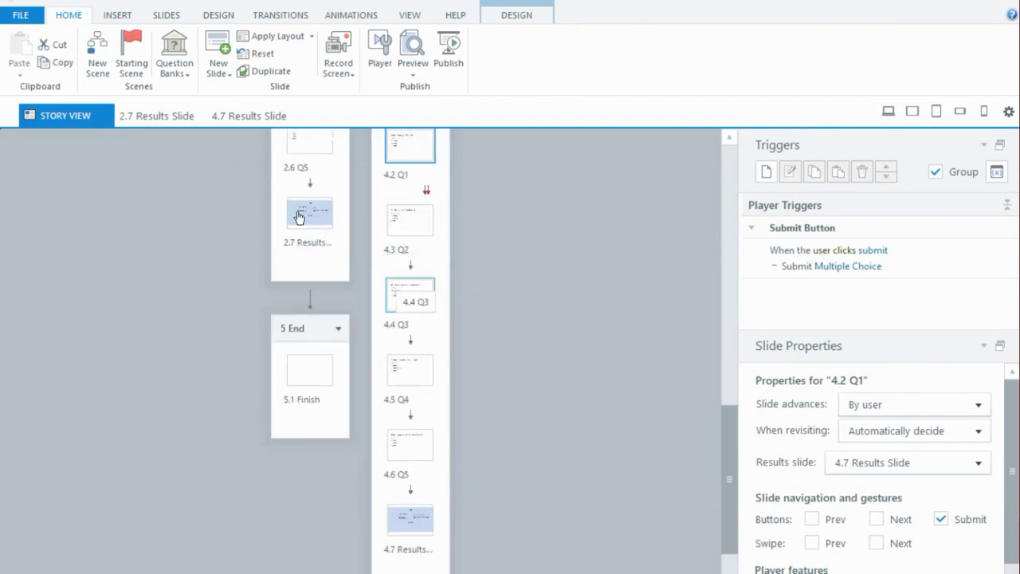
scroll(299, 217, "up", 10)
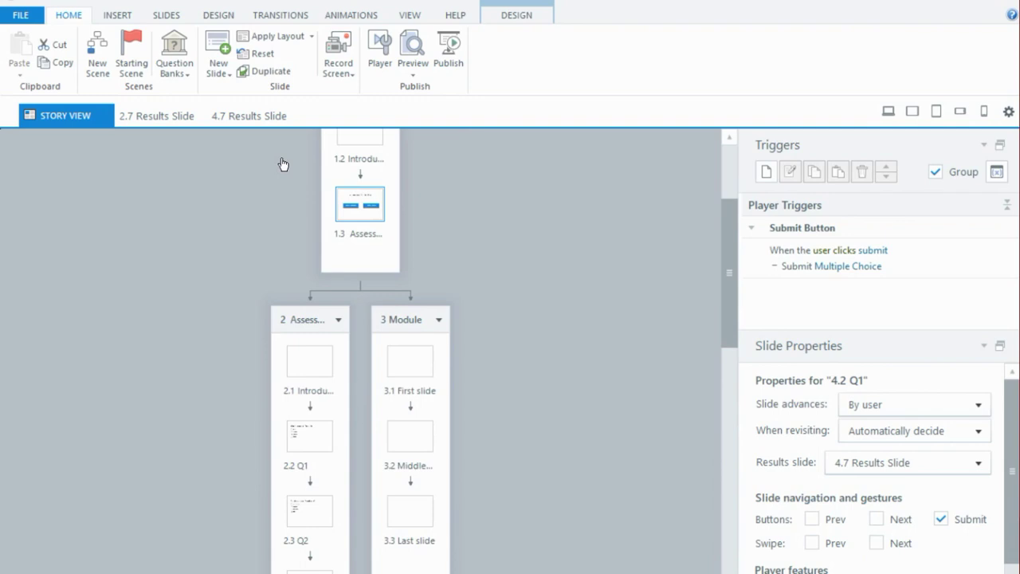
left_click(316, 206)
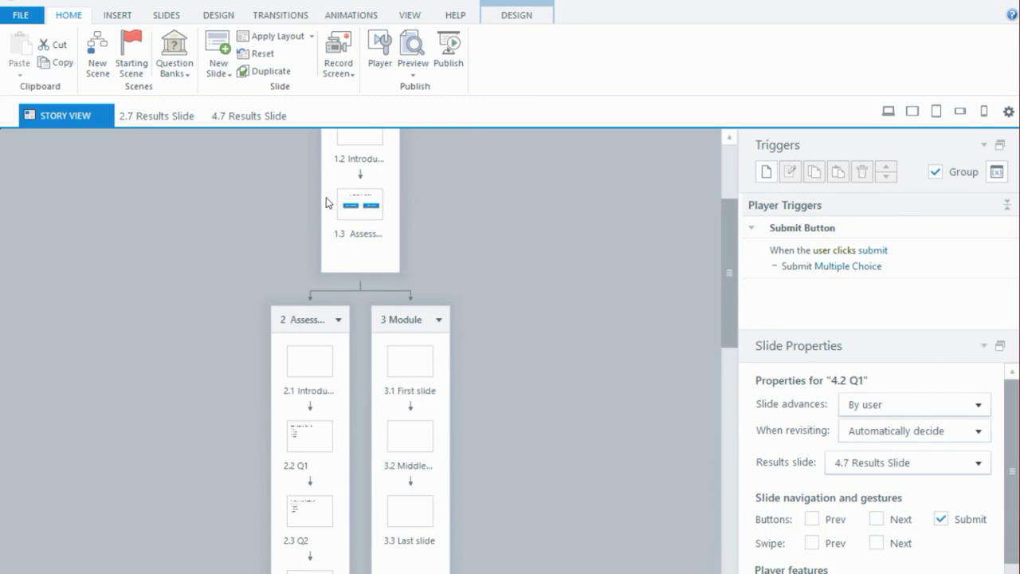
scroll(326, 203, "down", 10)
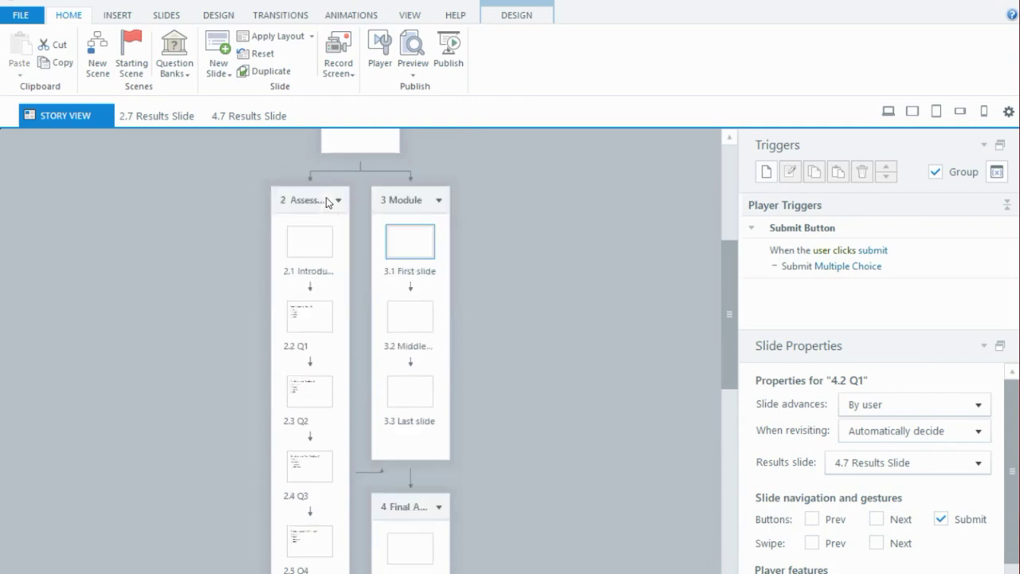
scroll(363, 240, "down", 1)
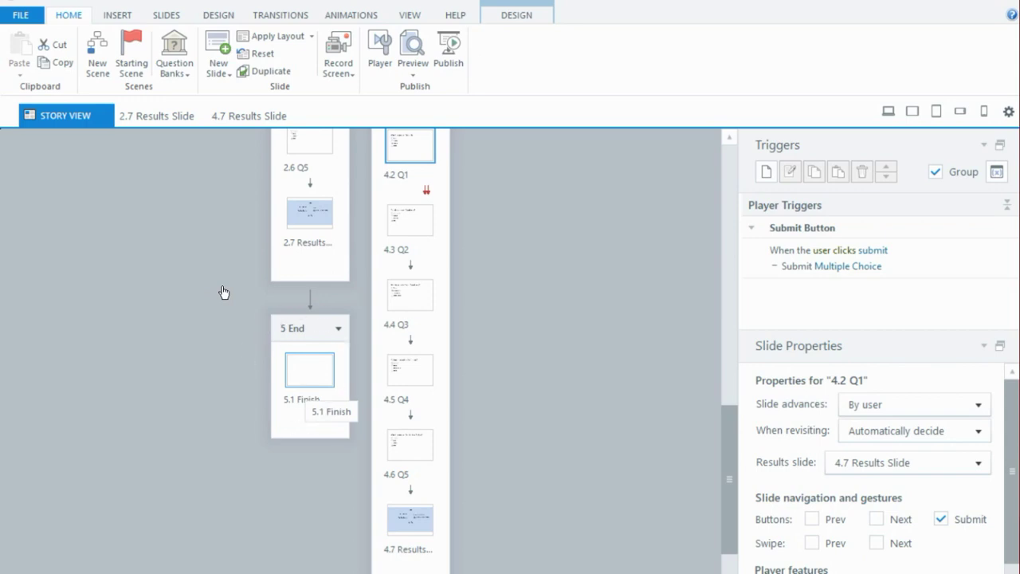
left_click(241, 165)
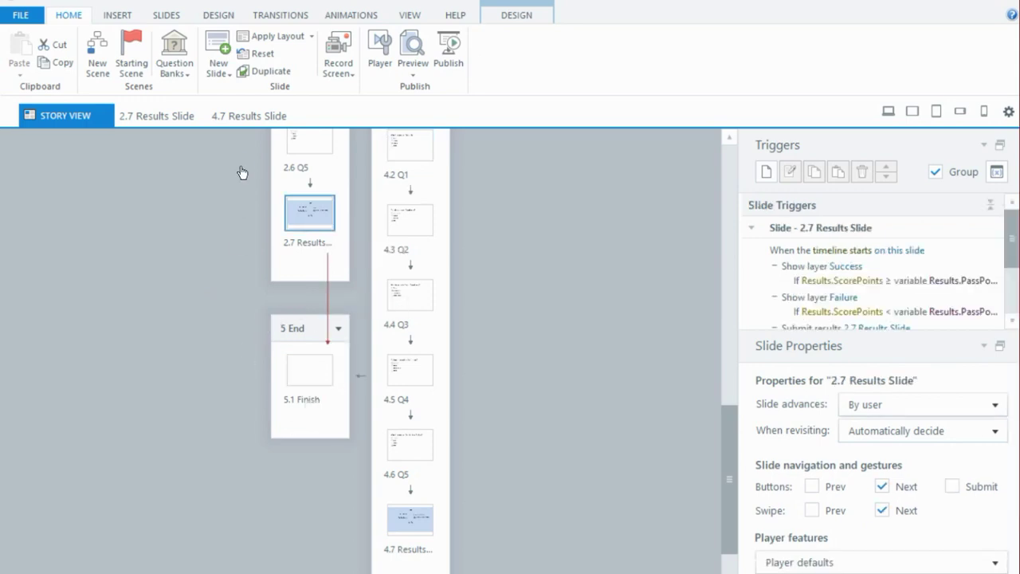
left_click(409, 518)
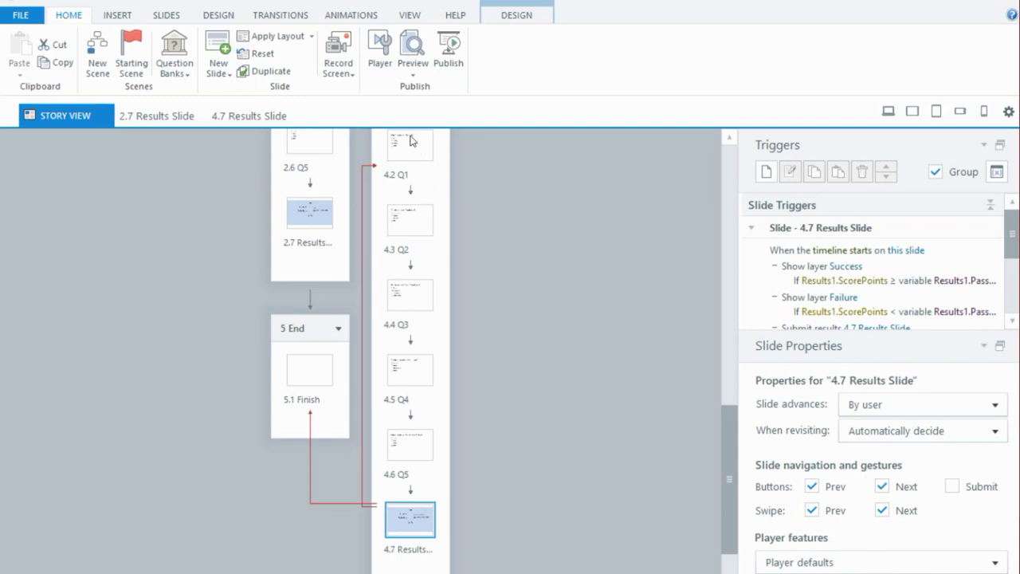
Step: In the LMS publishing options, track completion by quiz, with 2.7 Results Slide as Pre-Check and 4.7 Results Slide as Final Assessment
left_click(449, 49)
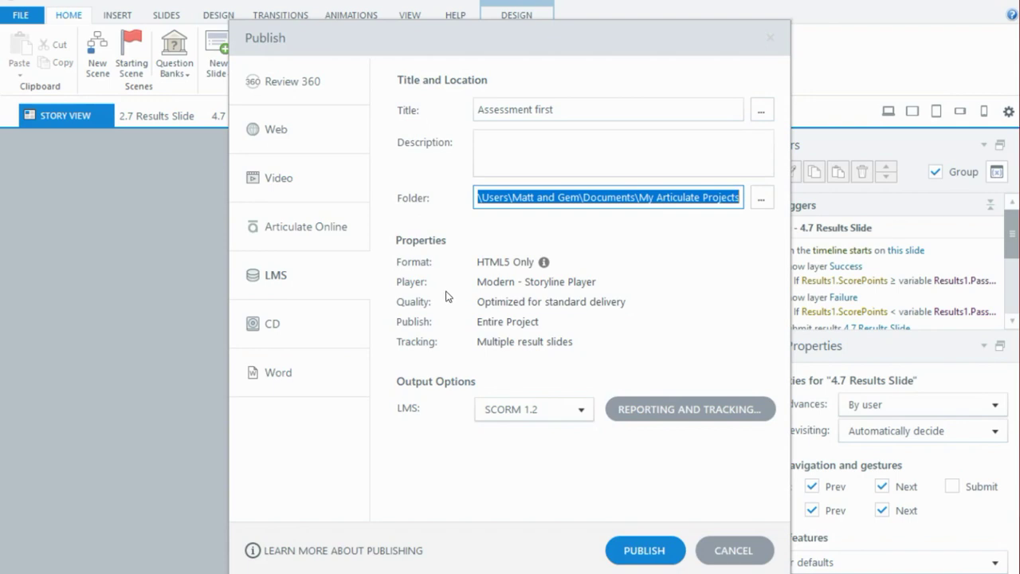
key("Tab")
key("Return")
left_click(284, 137)
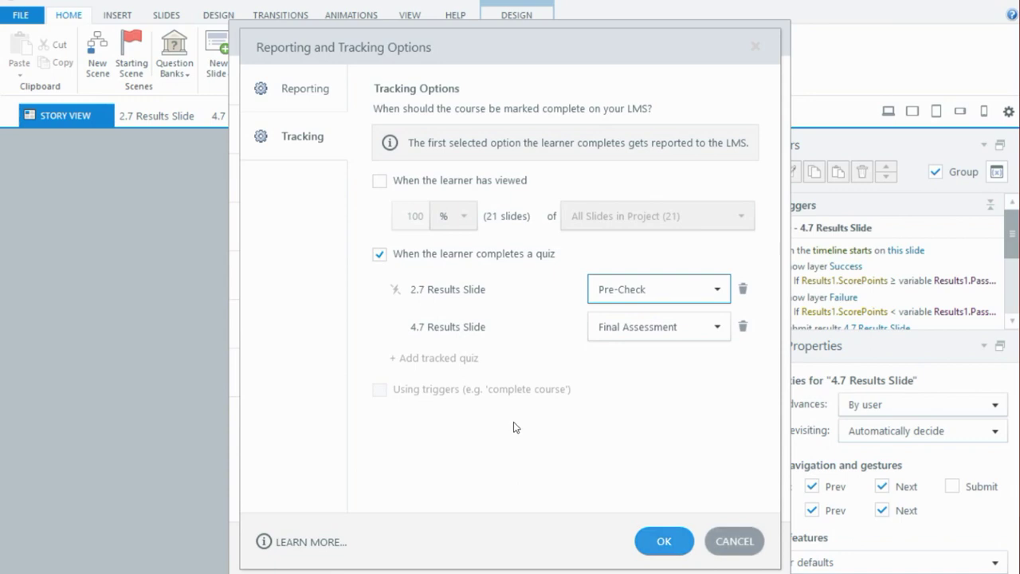
key("Return")
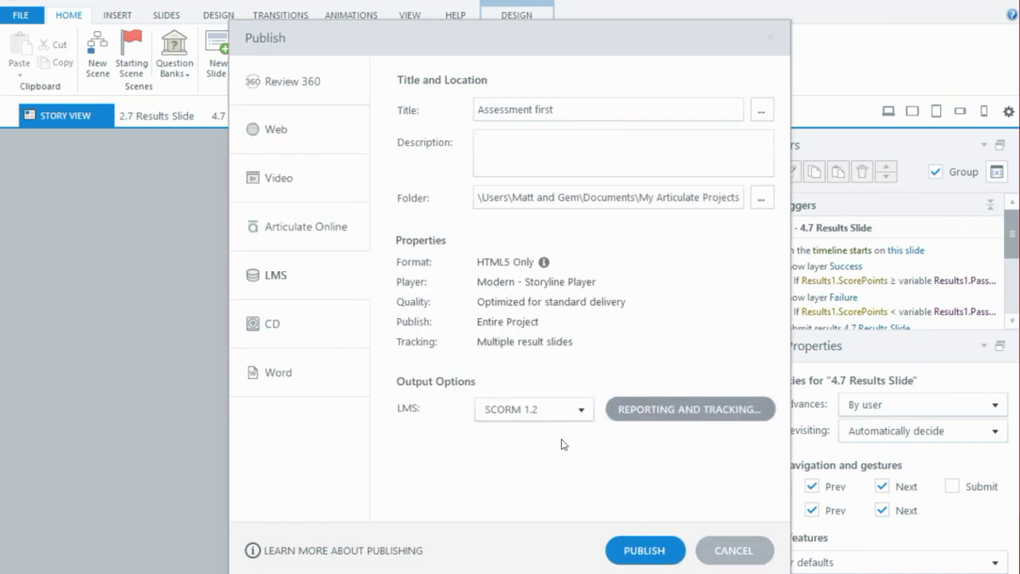
Step: Close the publishing options, then examine the built-in result slide types and the Failure layer of slide 4.7 Results Slide
key("Escape")
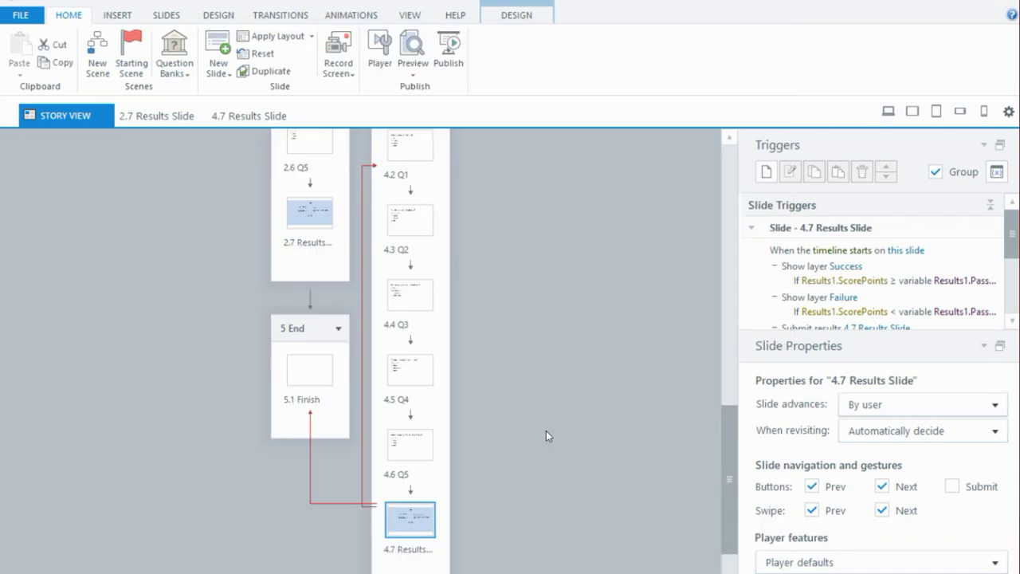
left_click(295, 328)
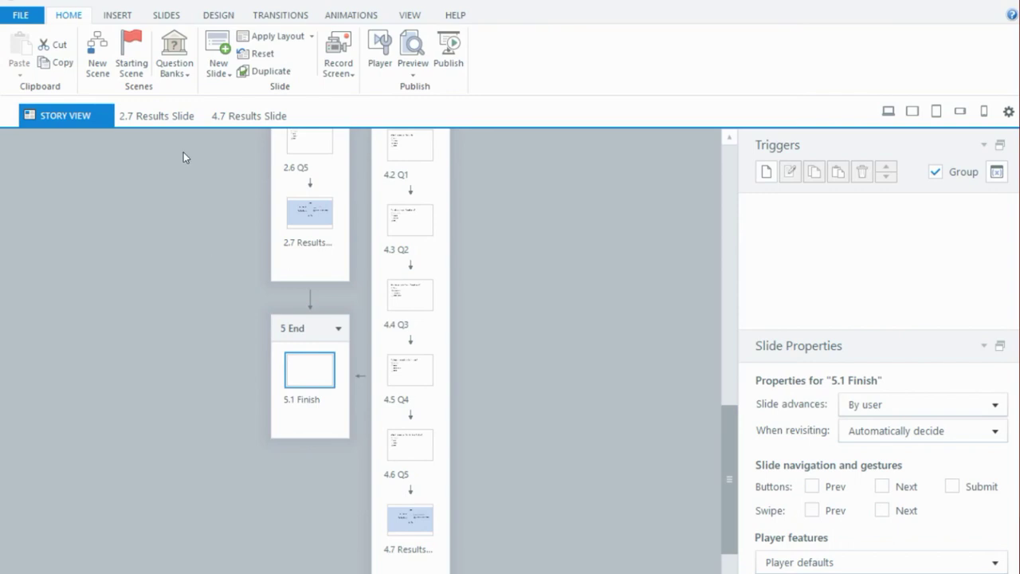
scroll(116, 8, "down", 2)
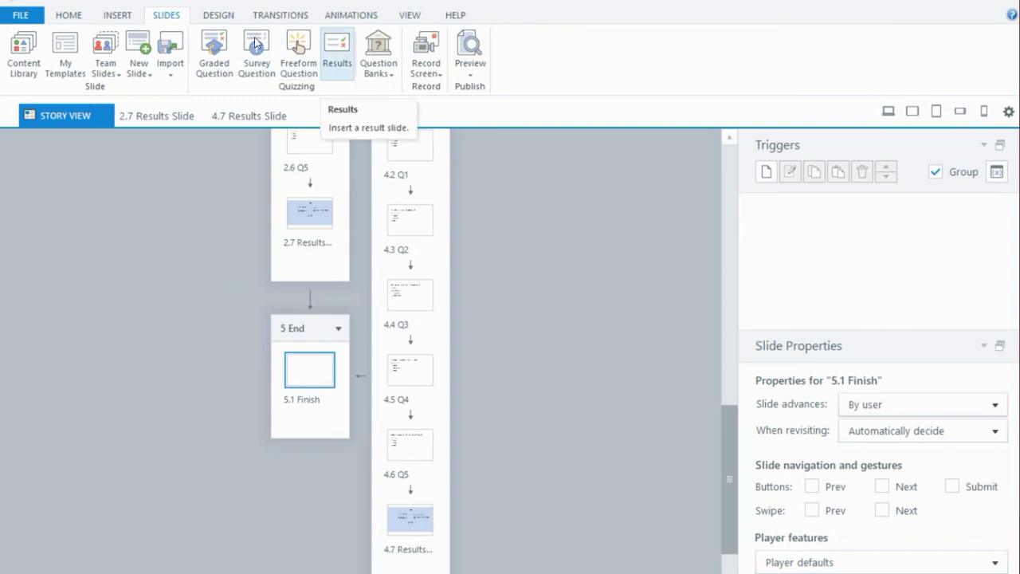
left_click(337, 52)
left_click(468, 196)
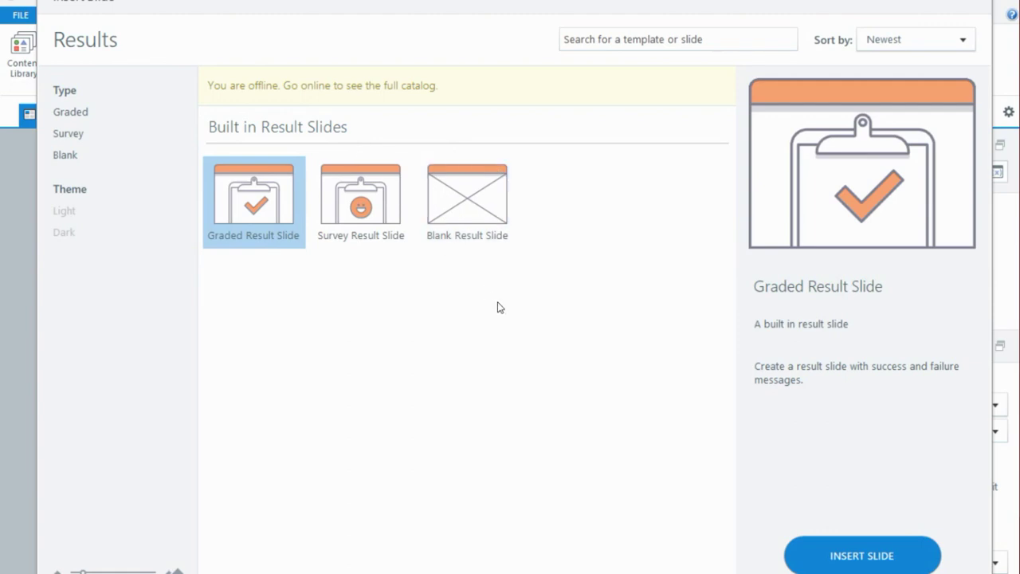
key("Return")
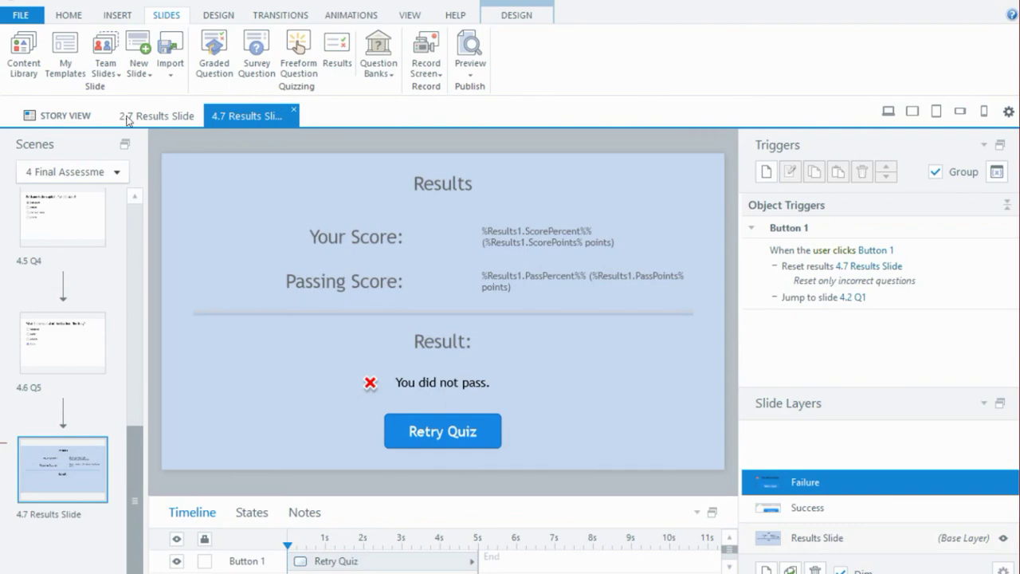
Step: Add a trigger to slide 5.1 Finish that completes the course as Completed/Passed when the timeline starts on this slide
left_click(60, 115)
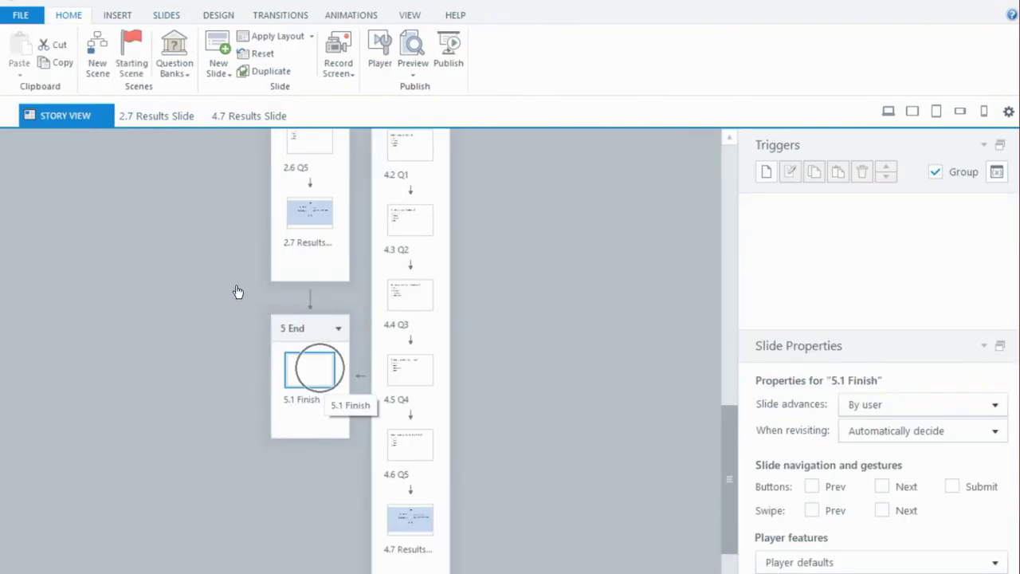
left_click(592, 130)
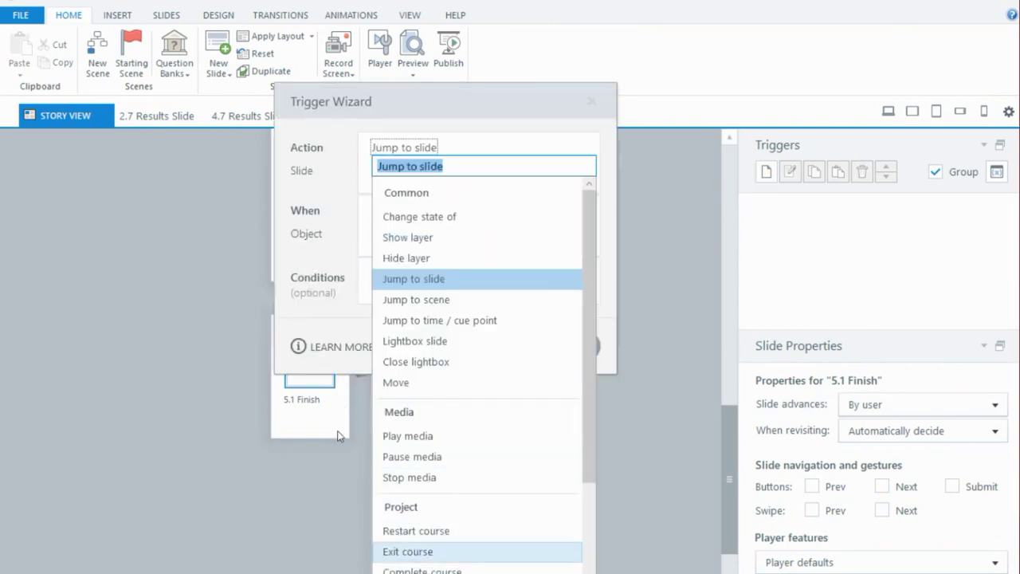
scroll(454, 303, "down", 4)
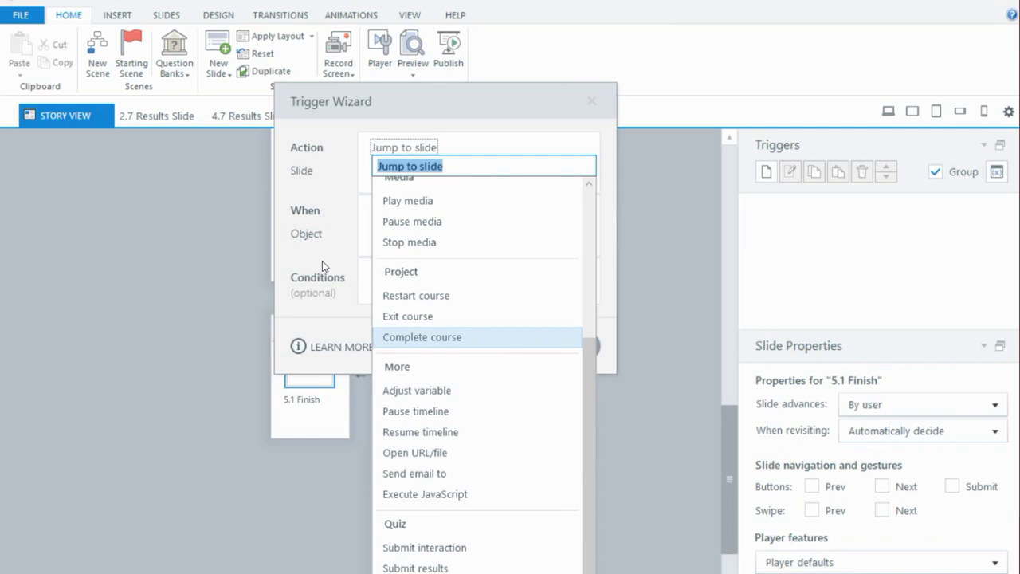
key("Return")
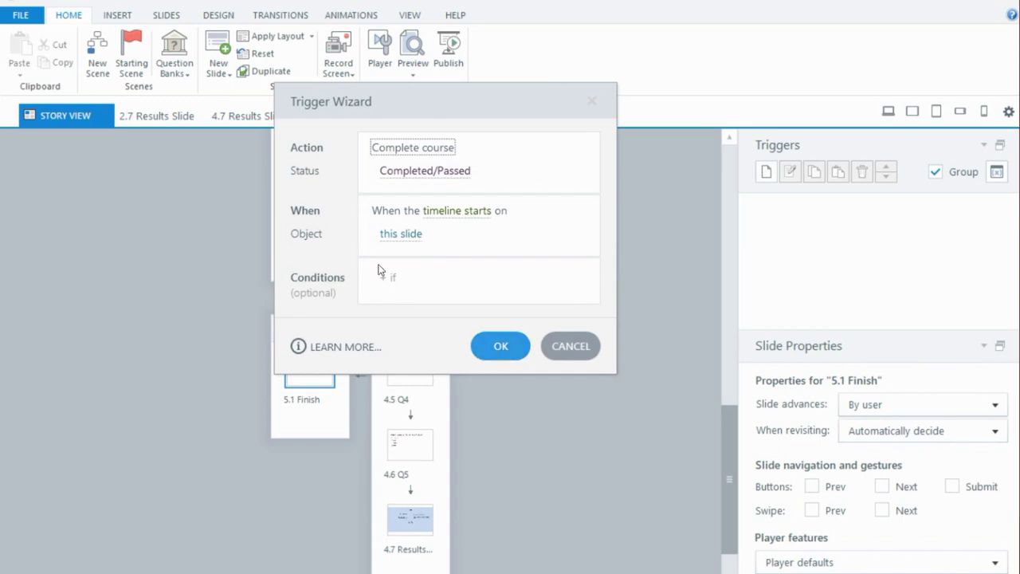
key("Return")
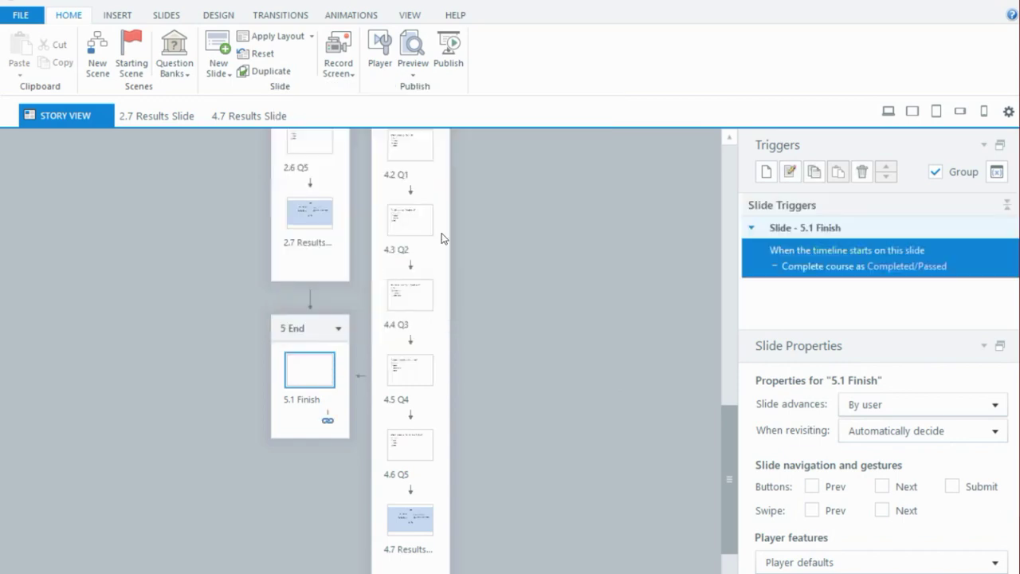